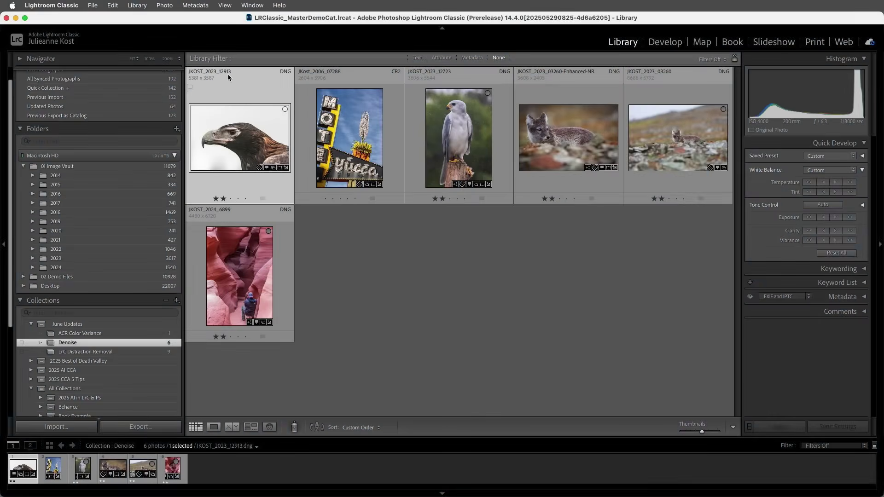
Step: Choose Photo > Enhance on the selected eagle photo to jump into Develop
left_click(169, 6)
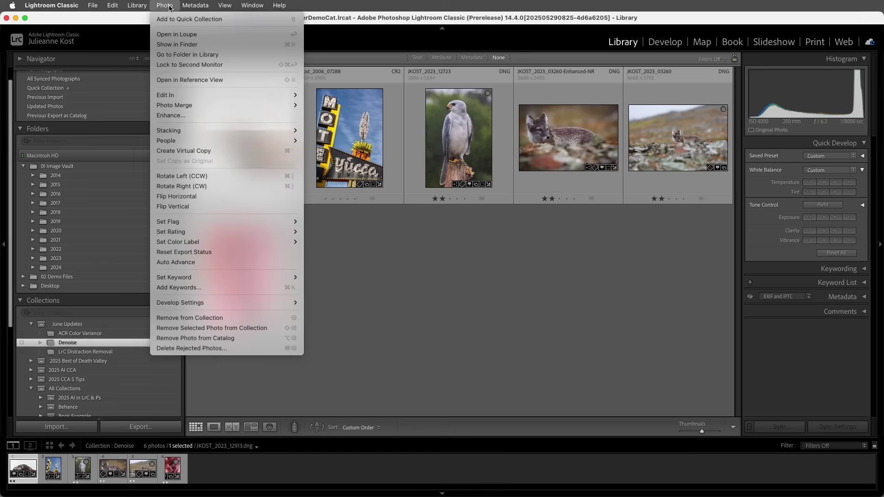
left_click(227, 116)
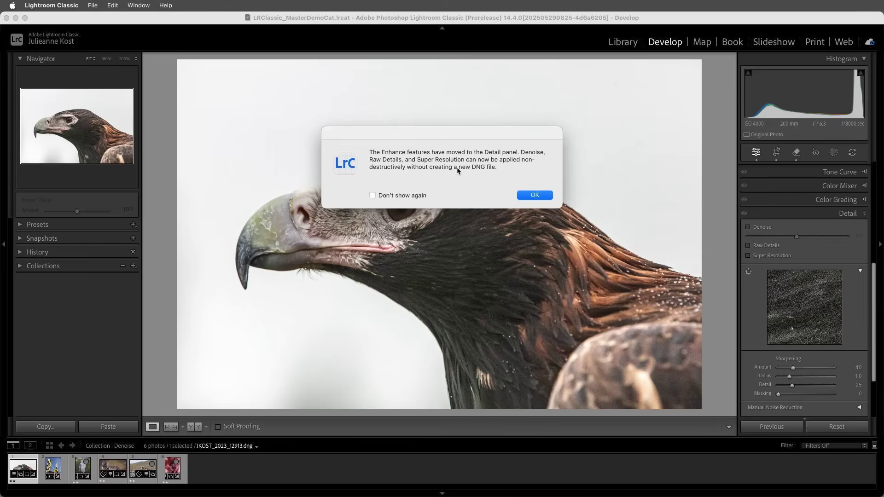
Step: Zoom to 100% on the eagle's eye, enable Denoise at amount 50, and compare with before
left_click(524, 197)
left_click(373, 218)
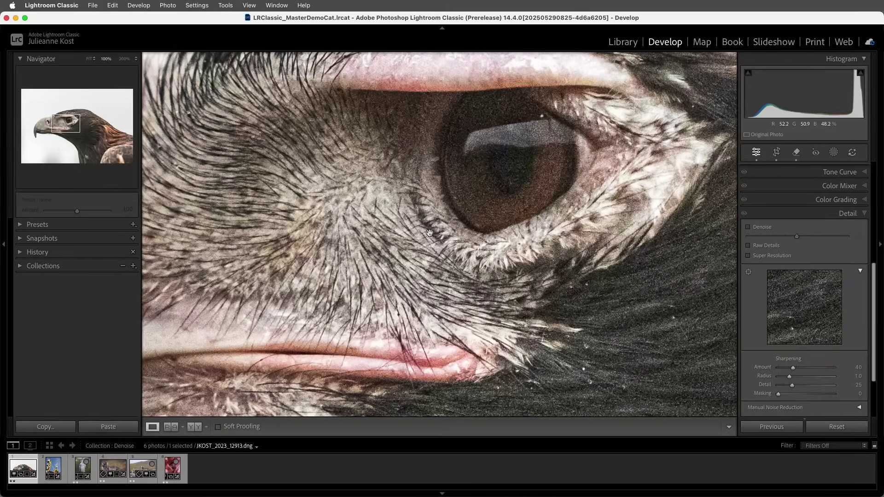
left_click(748, 227)
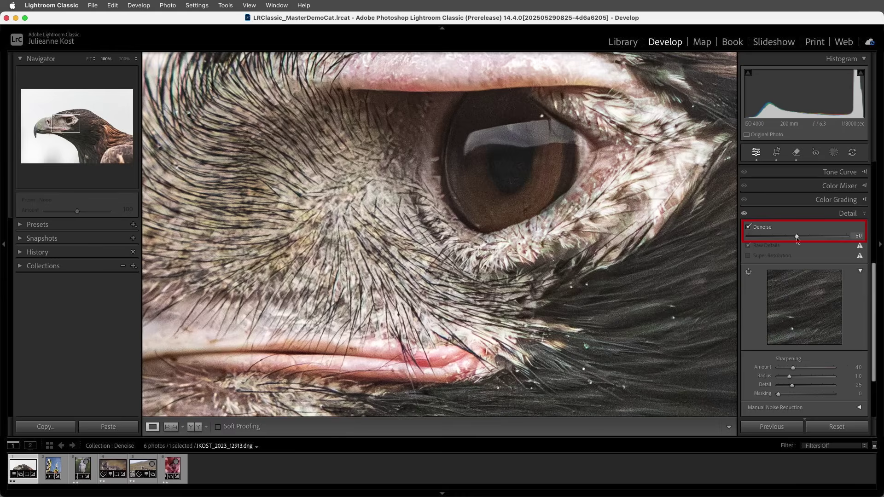
left_click_drag(797, 239, 760, 240)
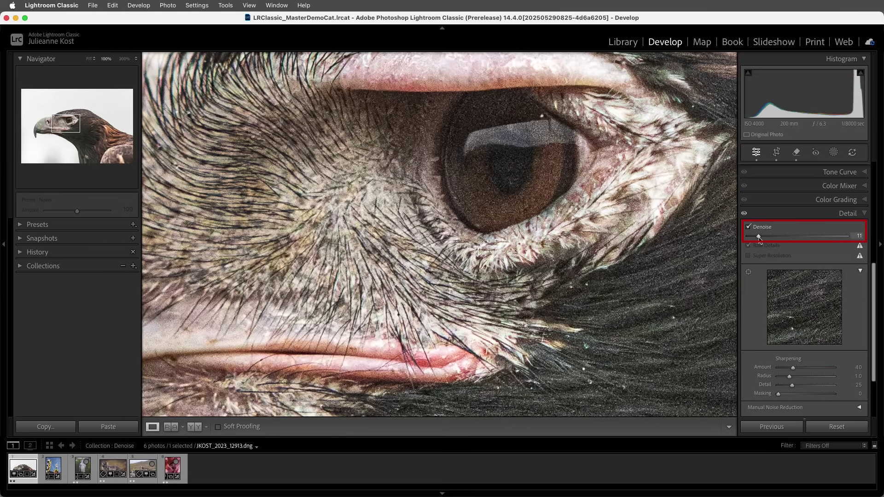
left_click_drag(759, 239, 837, 240)
left_click(836, 237)
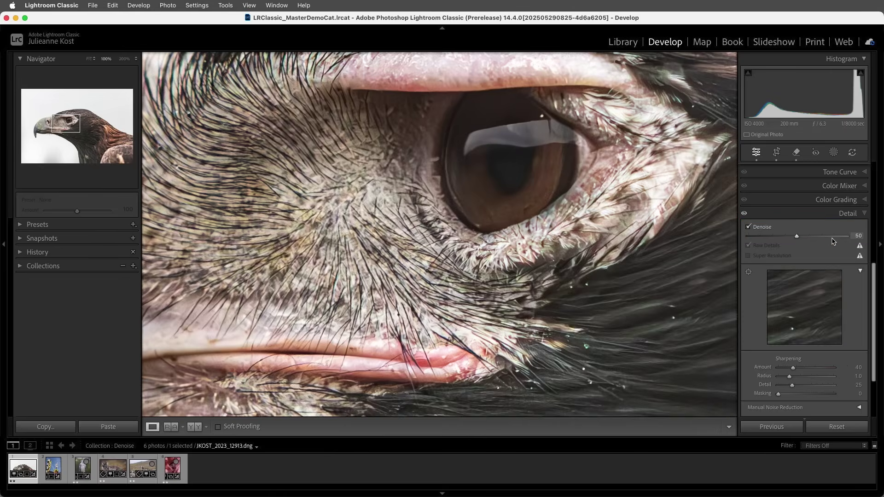
left_click_drag(836, 240, 798, 244)
key("backslash")
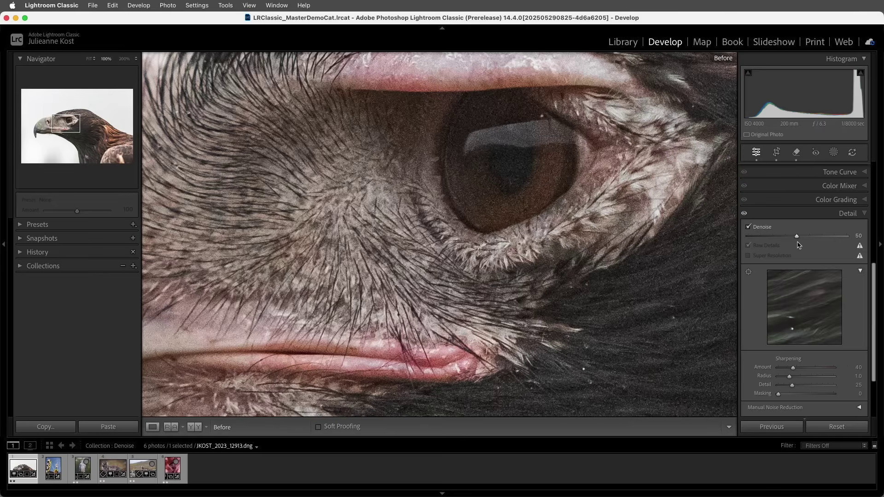
key("backslash")
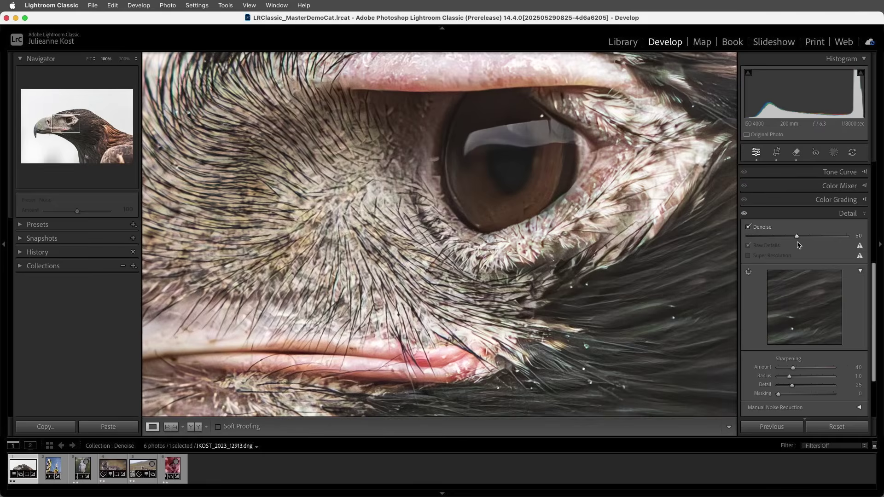
Step: On the Yucca motel sign photo, zoom to 200%, view before/after side by side, and enable Raw Details
left_click(54, 468)
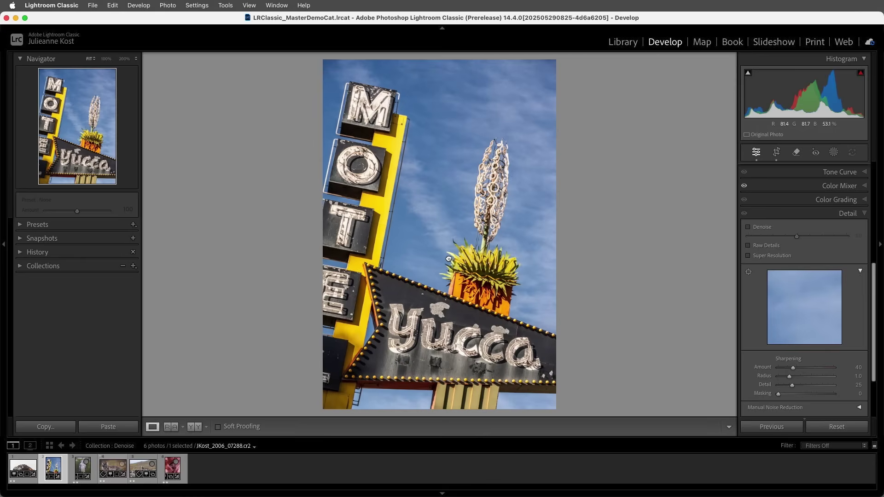
left_click(449, 258)
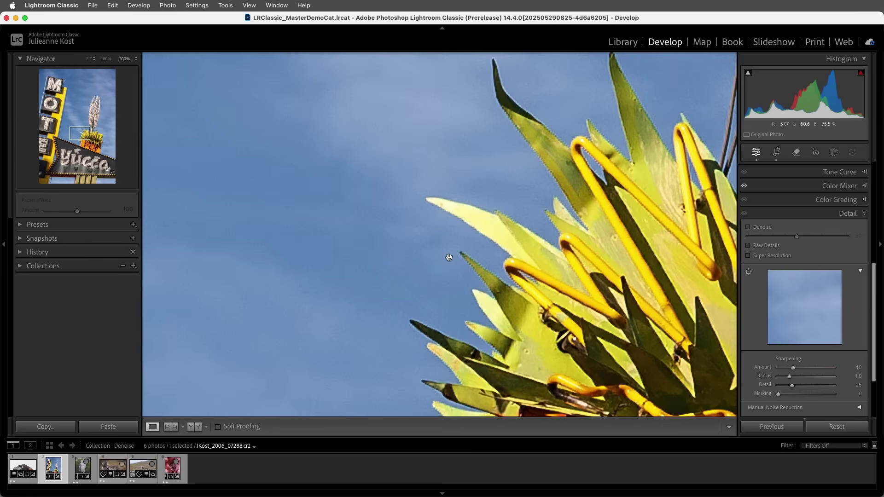
key("y")
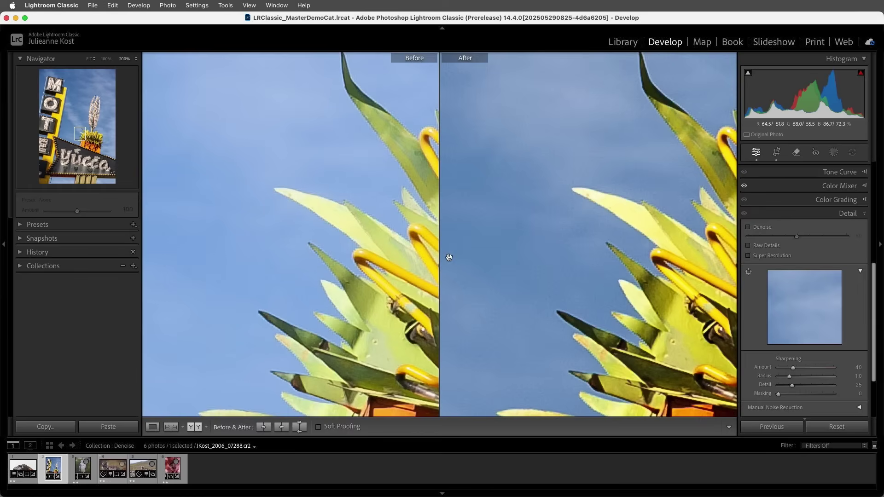
left_click_drag(617, 300, 553, 261)
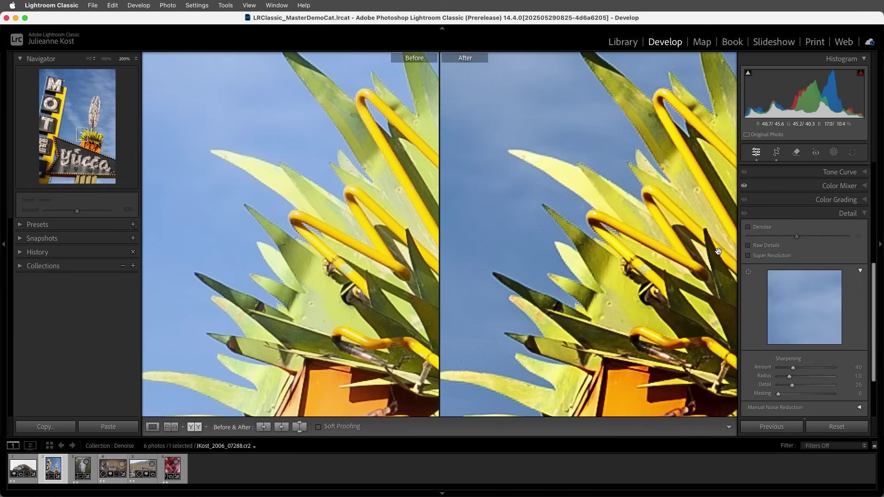
left_click(748, 245)
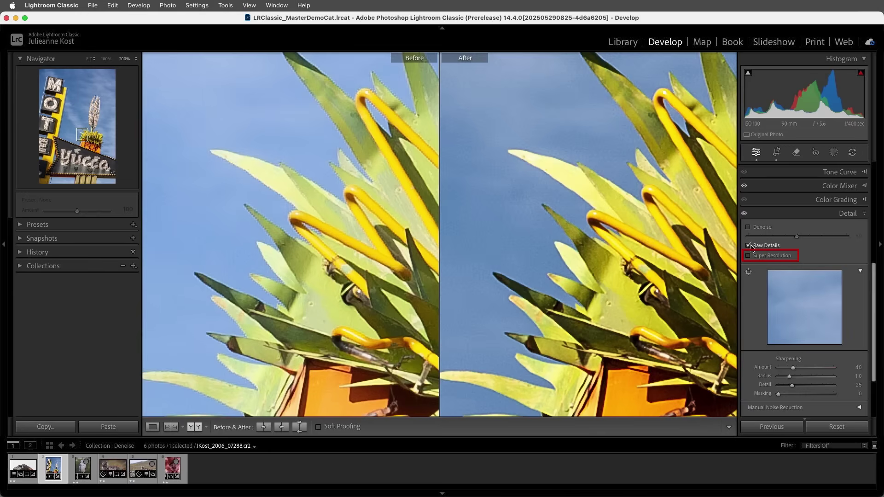
Step: Enable Super Resolution on the sign photo, cancel the Export dialog, then select the white bird photo JKOST_2023_12723
left_click(748, 256)
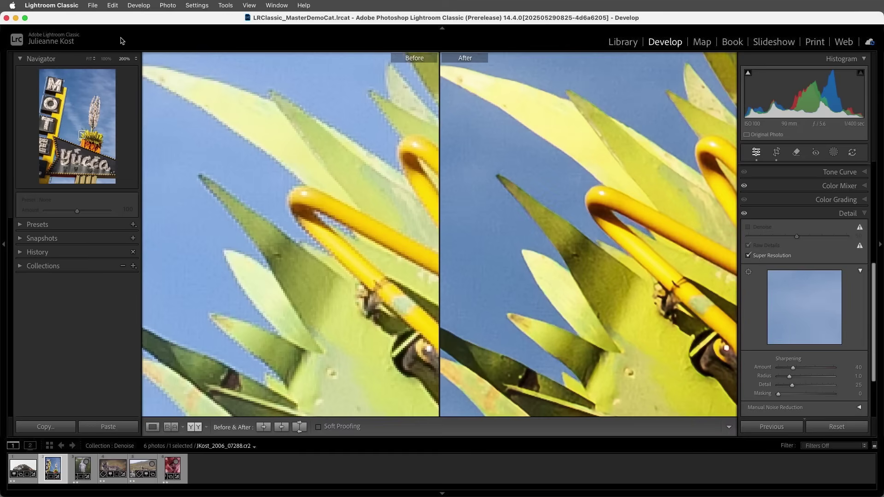
left_click(94, 6)
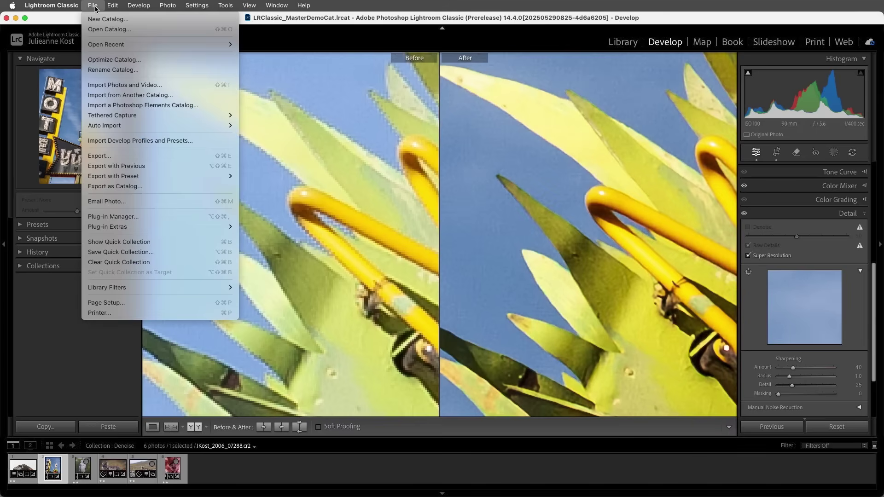
left_click(99, 155)
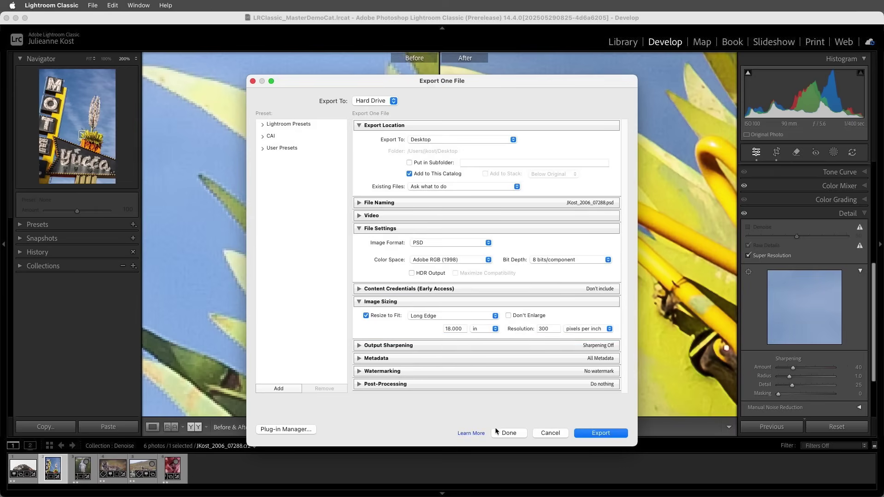
left_click(506, 433)
left_click(84, 474)
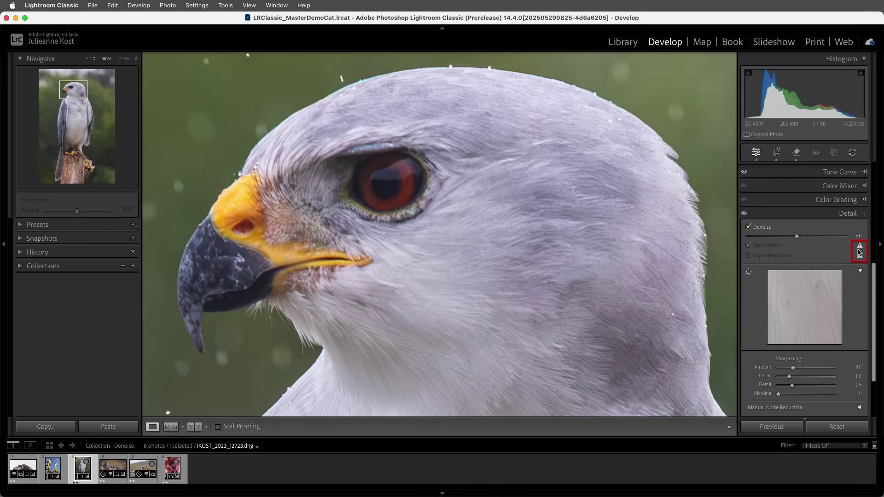
Step: Check why Super Resolution is unavailable, then export the denoised hawk photo as a PSD
left_click(860, 256)
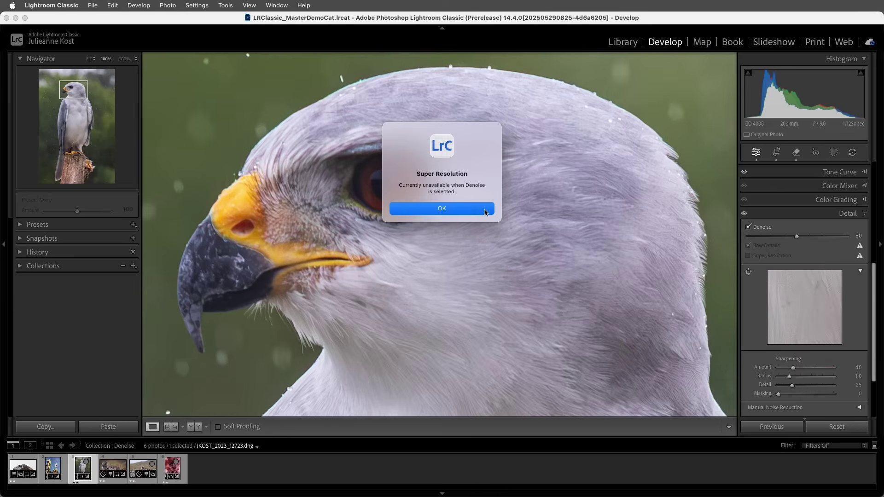
left_click(484, 208)
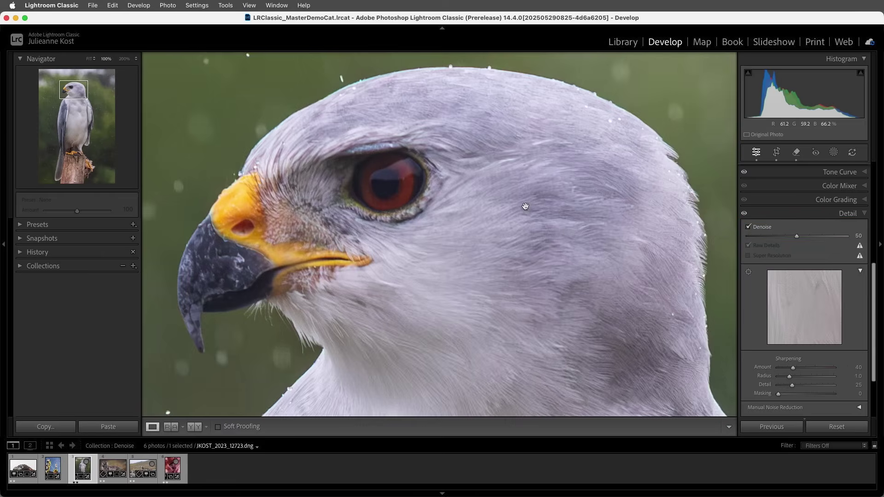
left_click(95, 7)
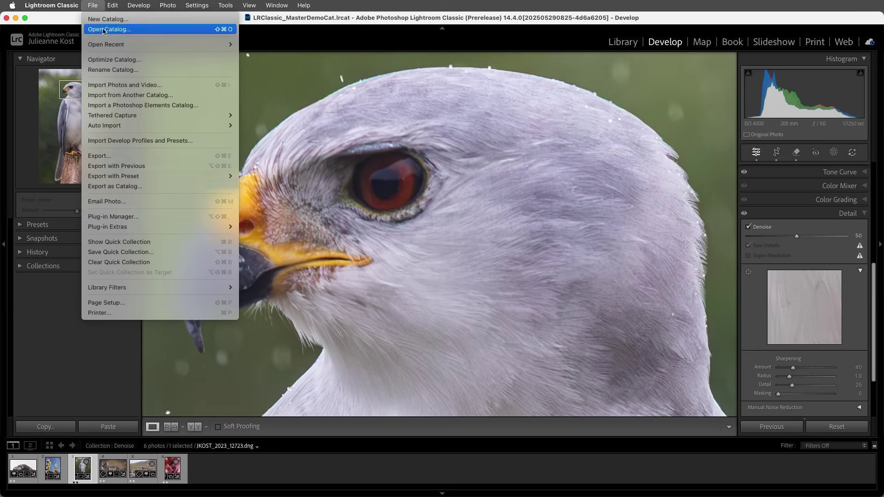
left_click(130, 159)
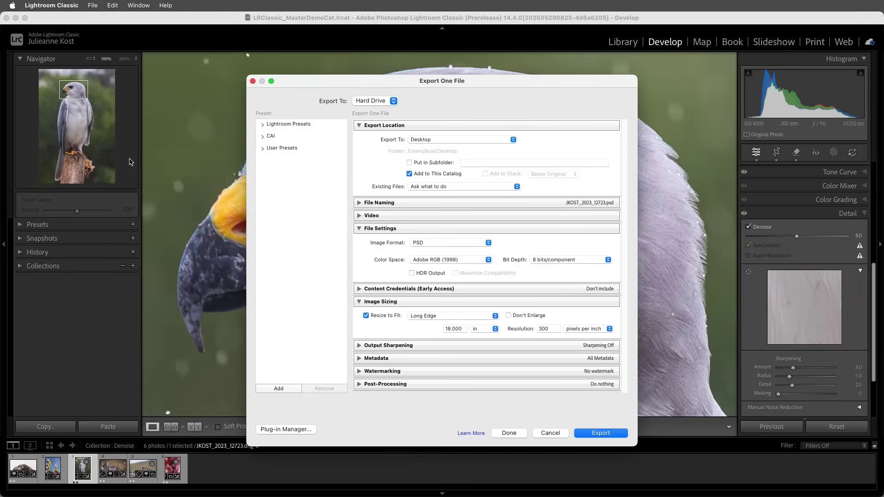
left_click(467, 244)
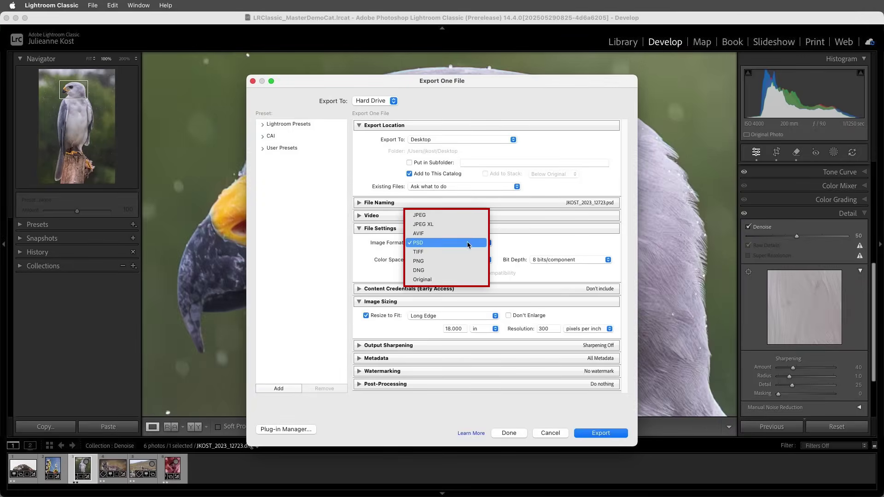
left_click(468, 243)
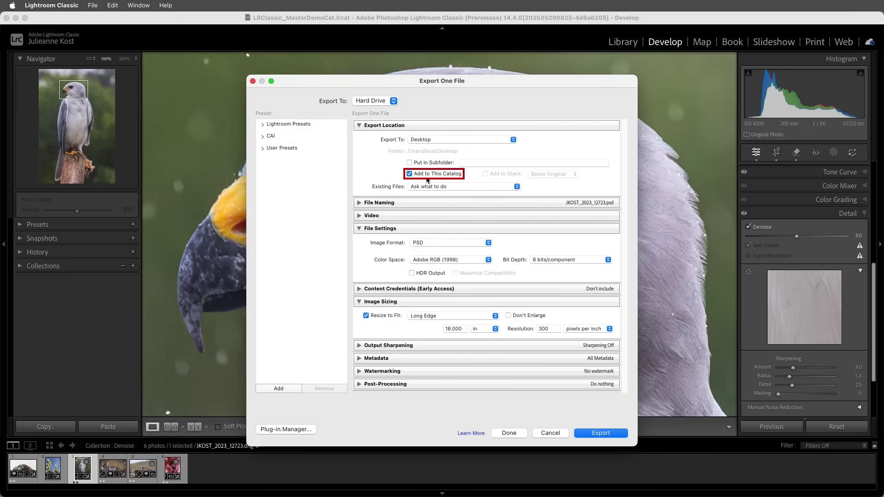
left_click(610, 434)
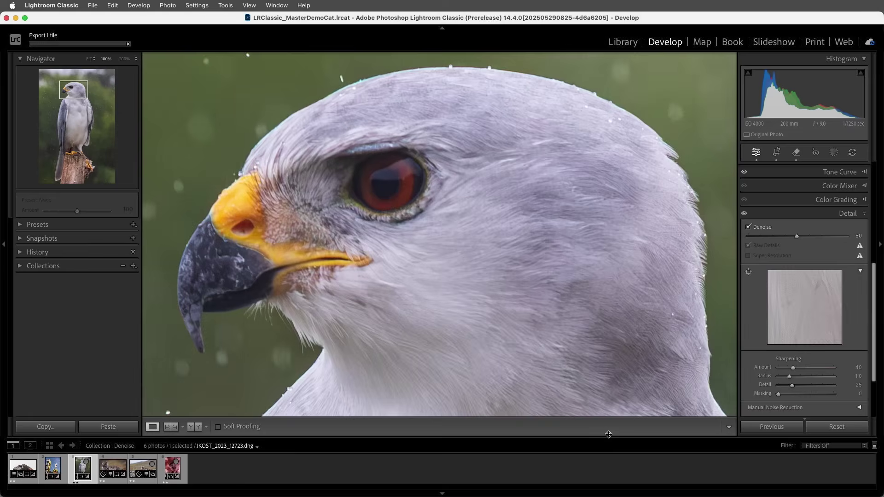
Step: Add the exported hawk PSD to the Denoise collection in Grid view and show that collection
key("g")
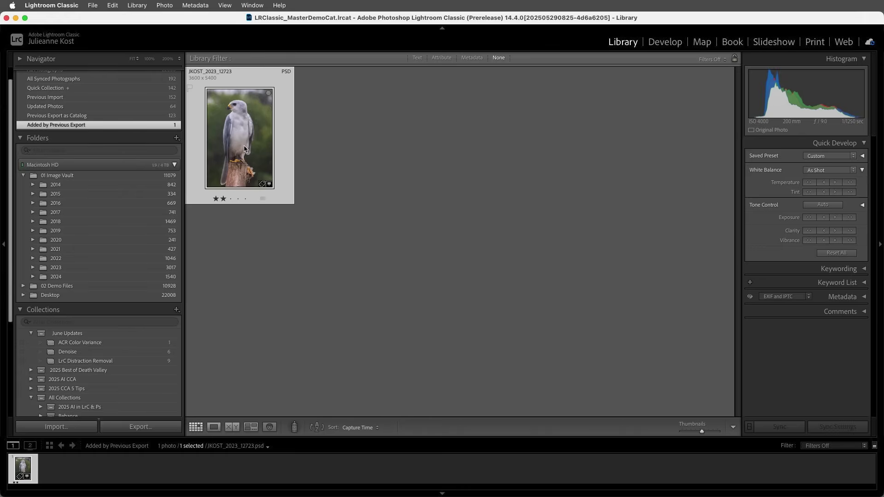
left_click_drag(244, 148, 156, 355)
left_click(150, 354)
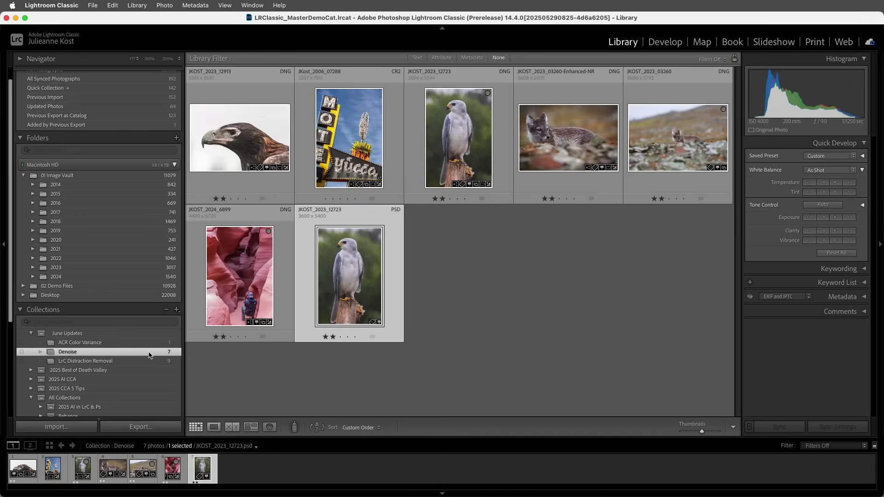
Step: Apply Super Resolution to the hawk PSD in Develop, then open the fox Enhanced-NR photo
key("d")
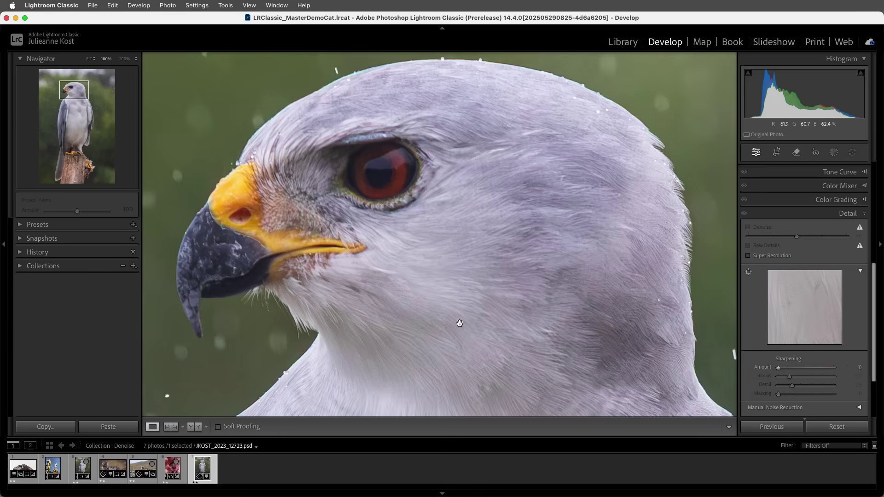
left_click(747, 255)
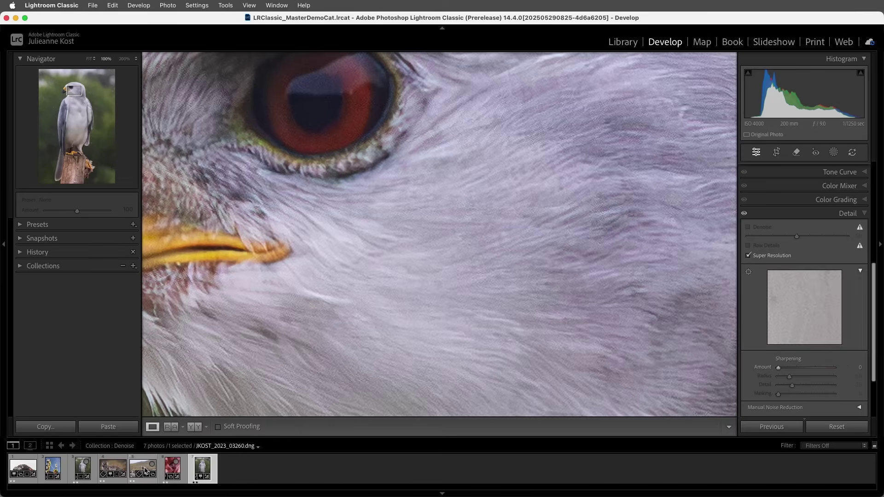
left_click(115, 471)
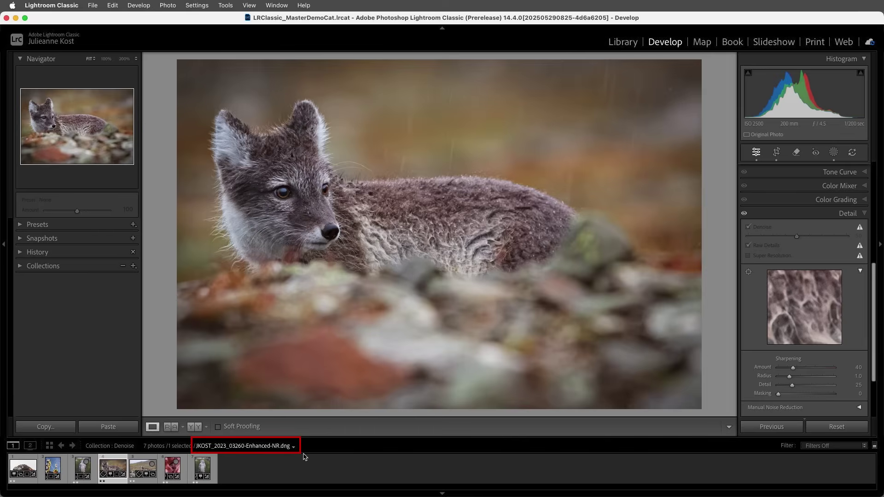
Step: Enable Denoise on the raw fox photo JKOST_2023_03260.dng, then return to the Enhanced-NR version
left_click(143, 469)
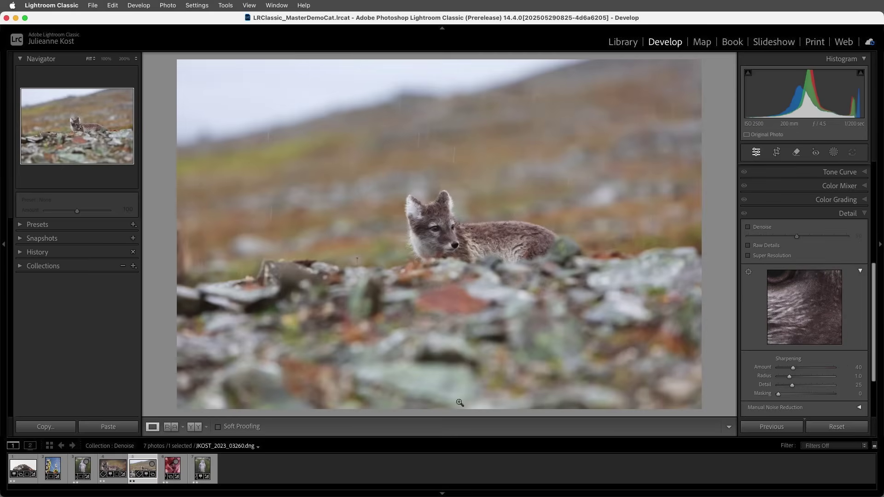
left_click(747, 227)
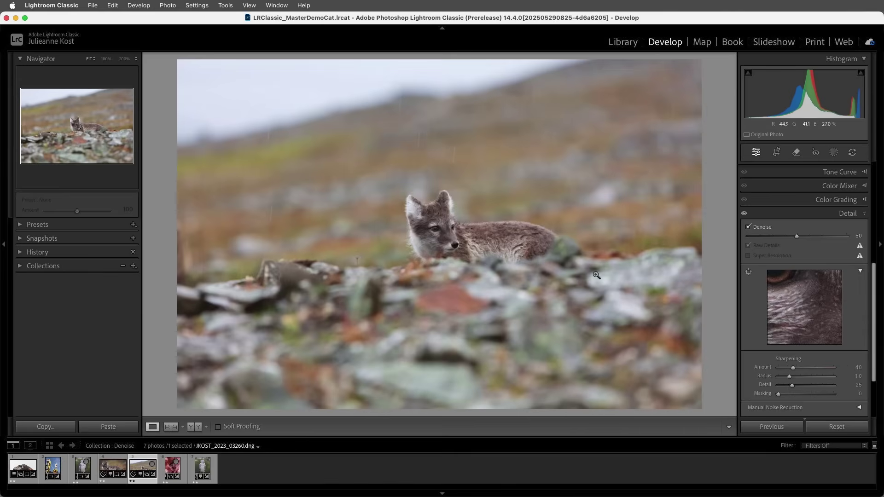
left_click(112, 469)
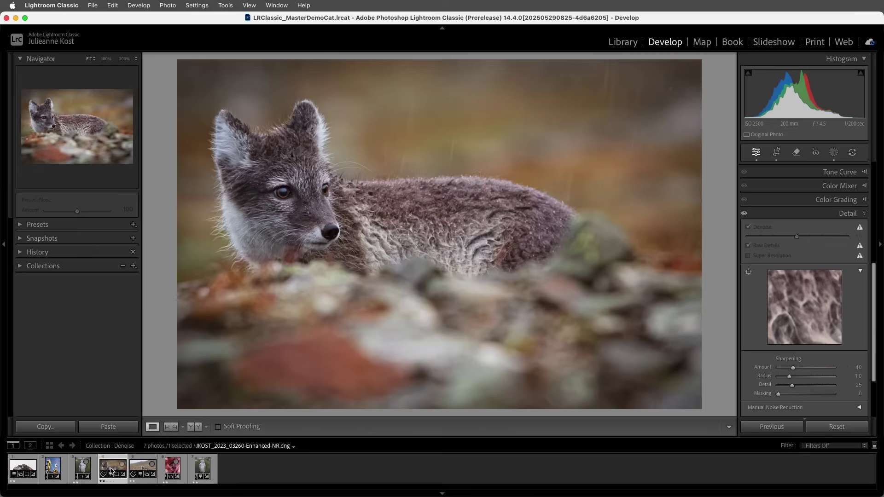
Step: Copy the Enhanced-NR fox's settings, including Treatment & Profile and Basic, and paste them onto the raw fox
key("6")
left_click(61, 428)
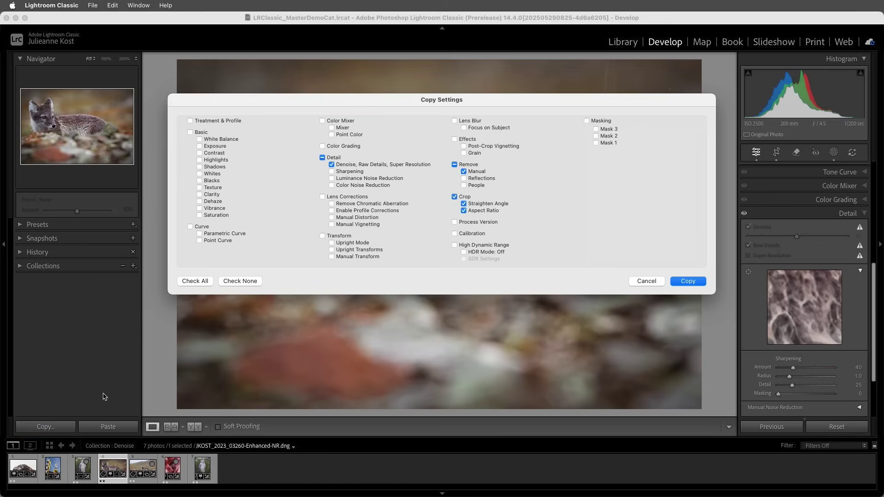
left_click(190, 121)
left_click(190, 132)
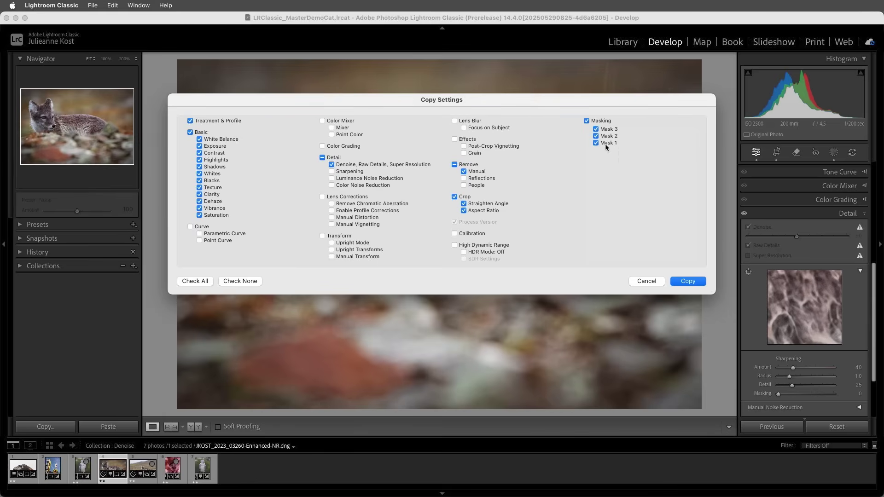
left_click(688, 282)
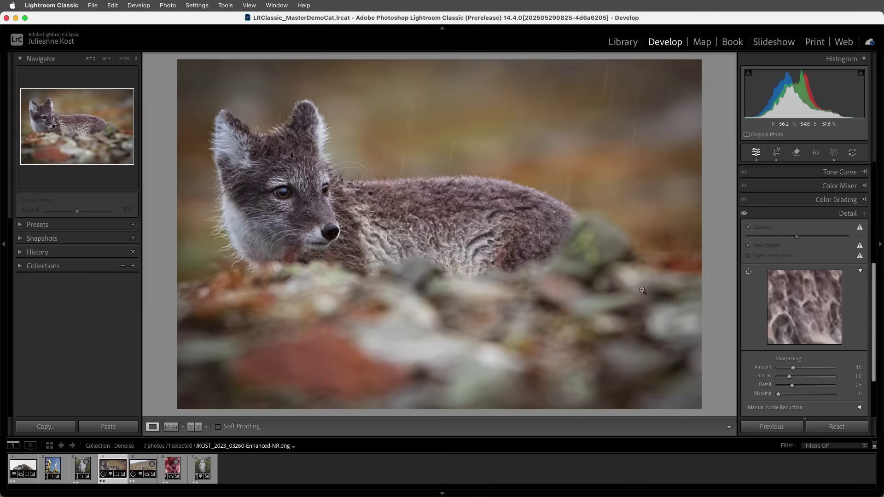
left_click(153, 466)
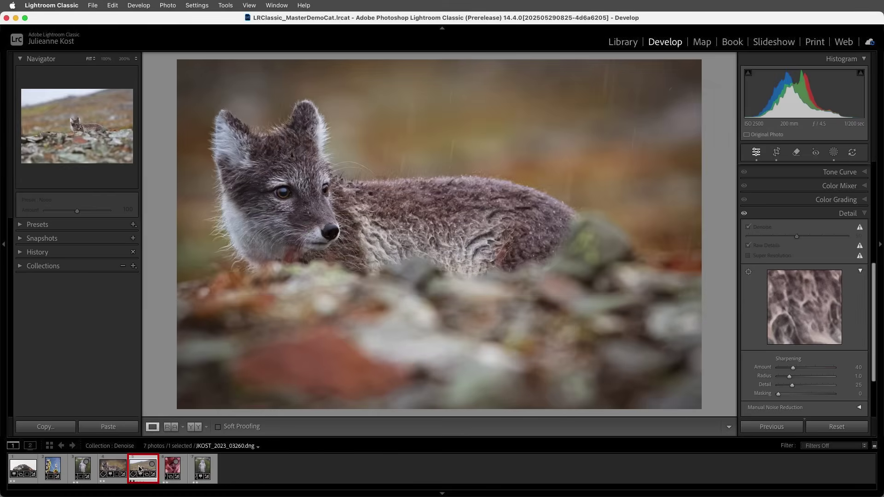
left_click(125, 428)
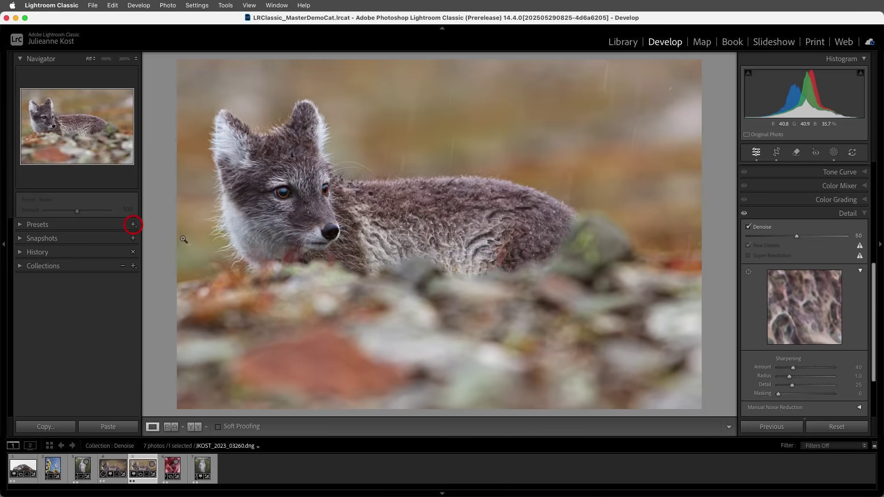
Step: Create a develop preset named 'Denoise 50' containing only the Denoise, Raw Details, Super Resolution setting
left_click(133, 226)
left_click(181, 234)
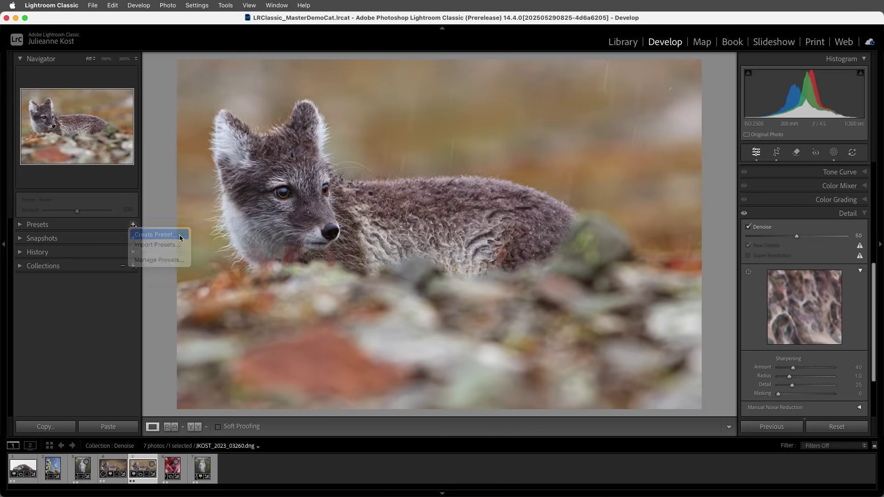
type("D")
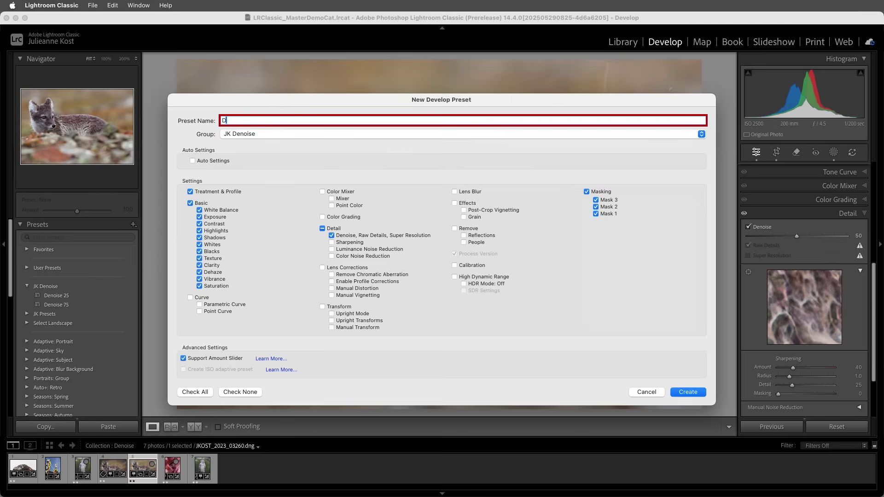
type("enoise 50")
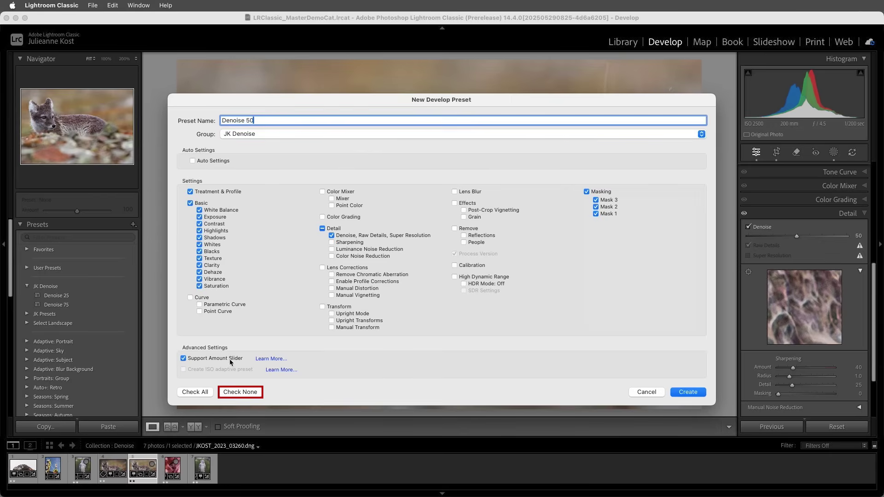
left_click(235, 394)
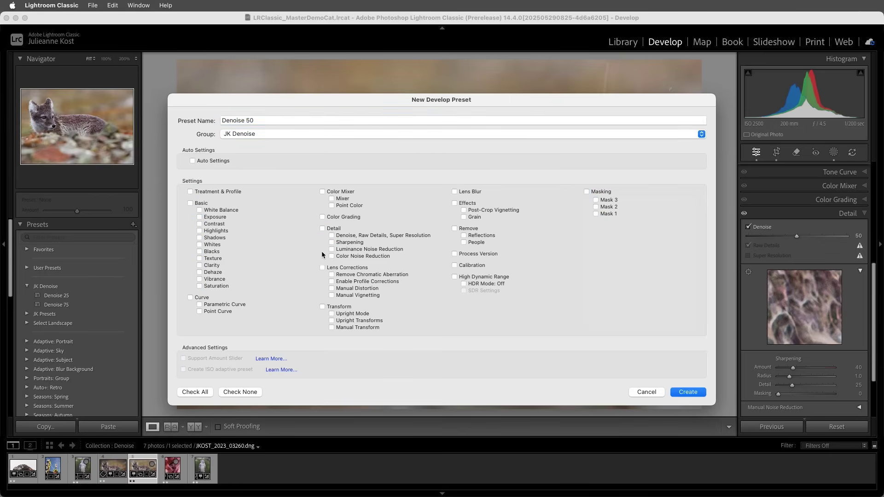
left_click(331, 235)
left_click(680, 393)
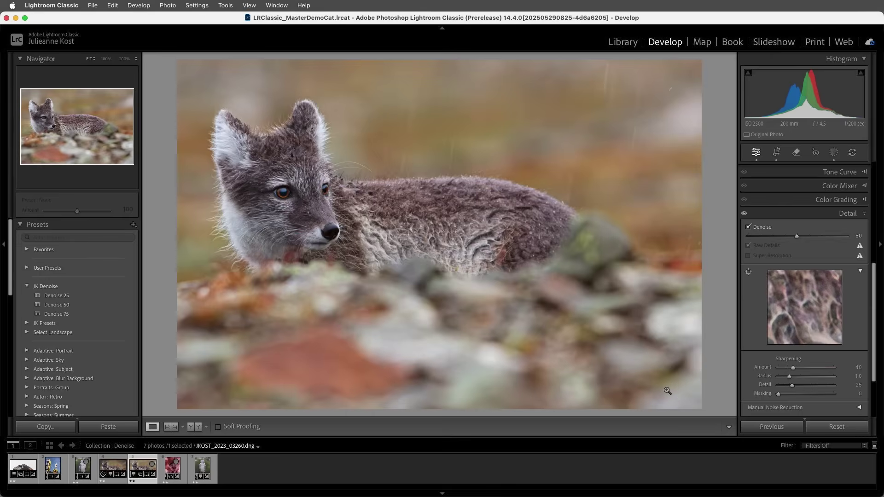
Step: Apply the JK Denoise > Denoise 50 preset to canyon photo JKOST_2024_6899.dng via Library's Quick Develop
left_click(175, 473)
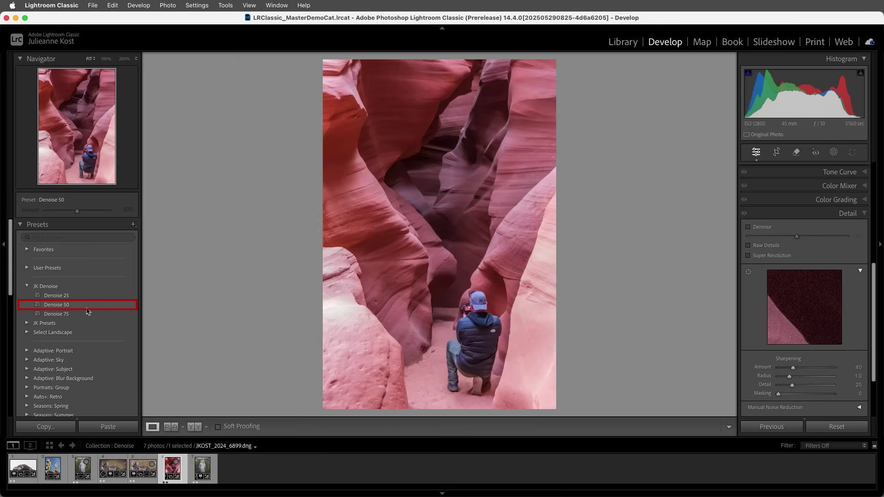
left_click(623, 42)
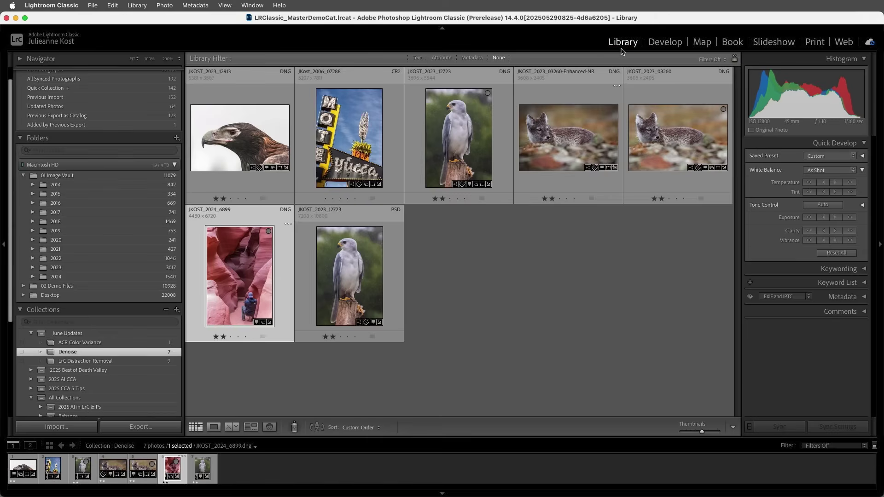
left_click(853, 159)
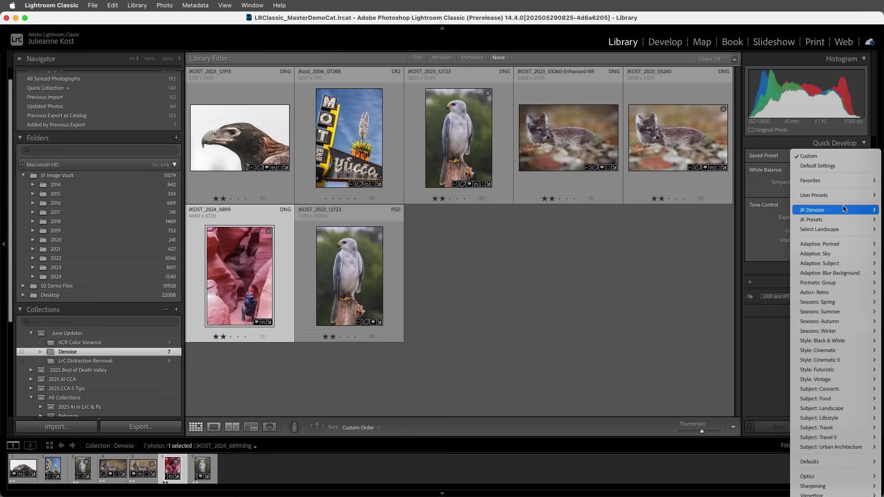
mouse_move(842, 210)
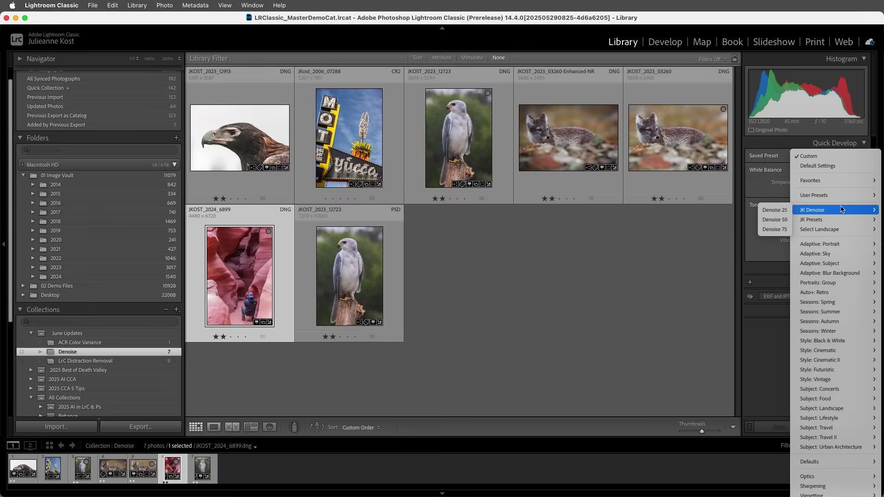
left_click(774, 220)
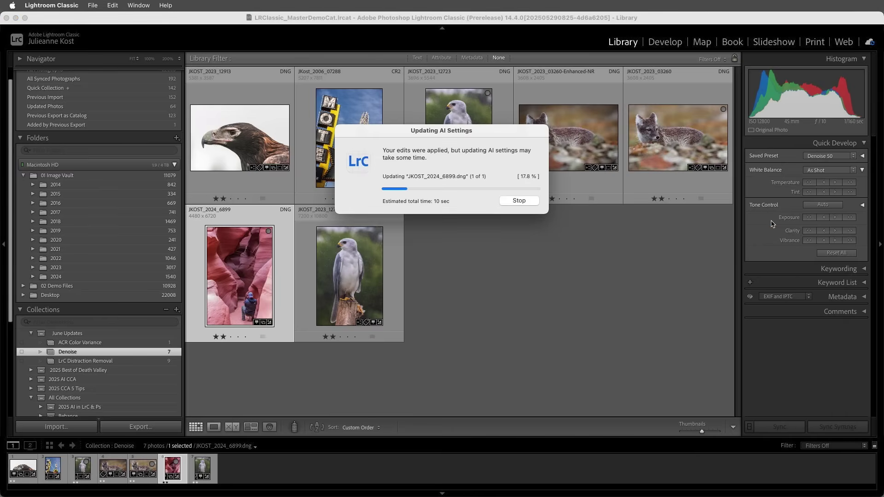